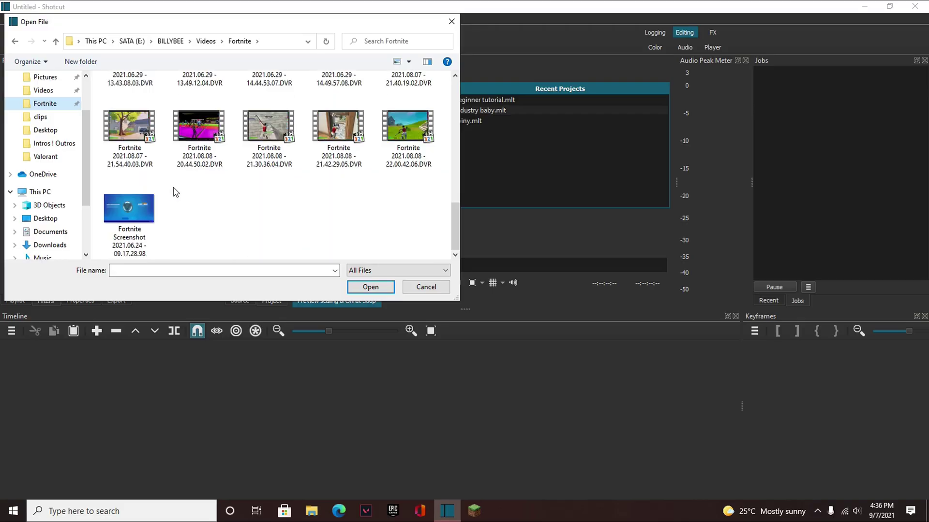
Open the video Valorant 2021.09.06 - 19.36.01.05.DVR from the Valorant folder
click(51, 170)
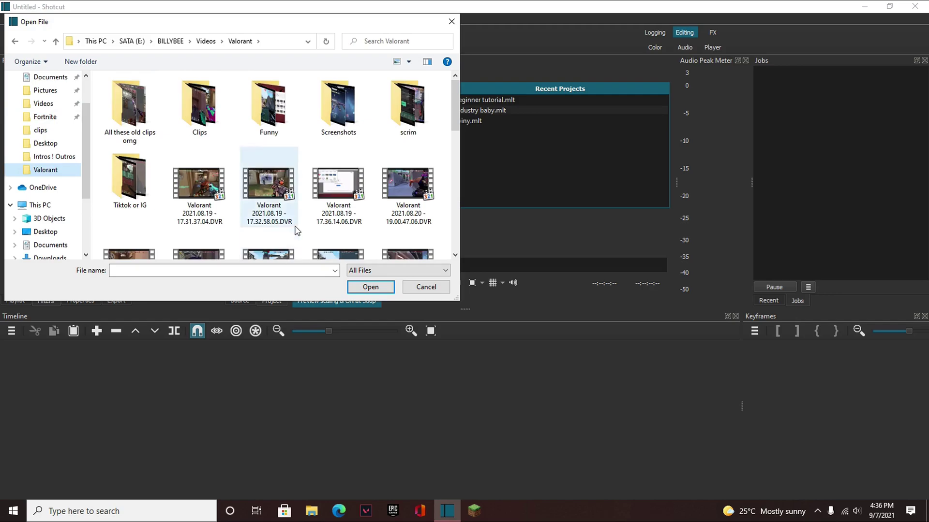
scroll(285, 222, down, 5)
double_click(265, 214)
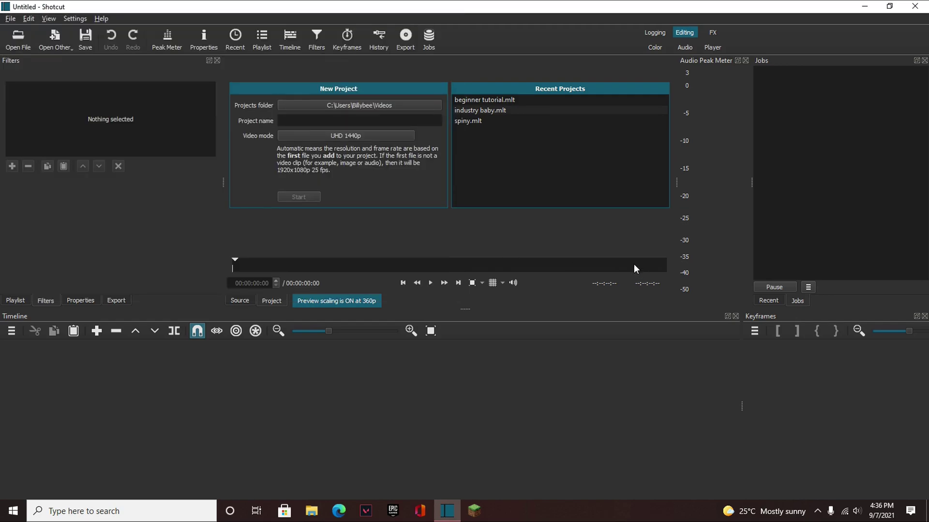
Trim the opened gameplay clip at both ends to about 46 seconds and add it to video track V1
click(564, 265)
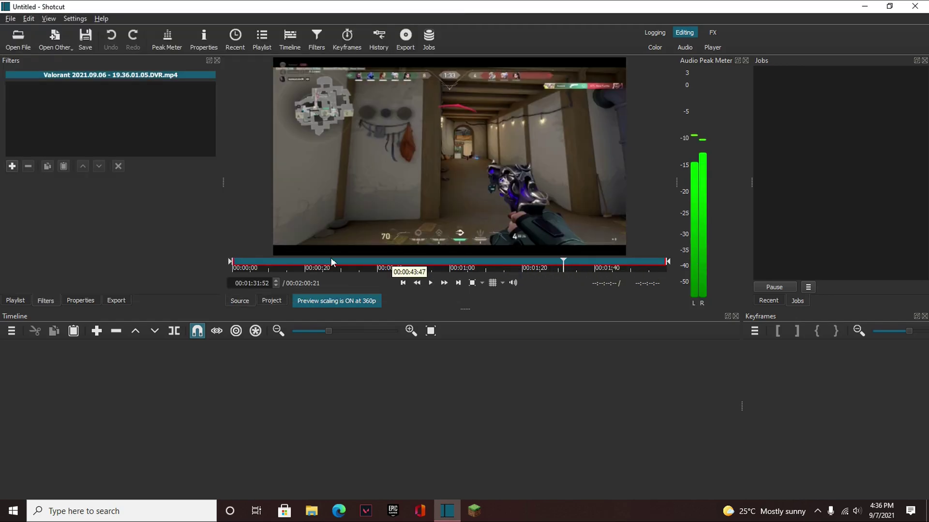
drag(230, 261, 441, 262)
drag(667, 262, 361, 387)
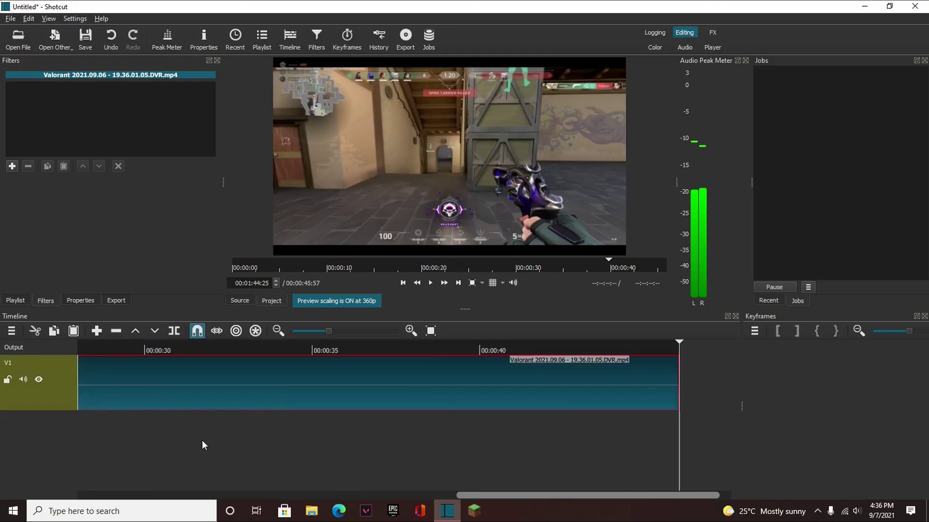
Place the playhead at 00:00:08:58 and add the Size, Position & Rotate filter to the clip on V1
scroll(202, 440, left, 10)
click(169, 445)
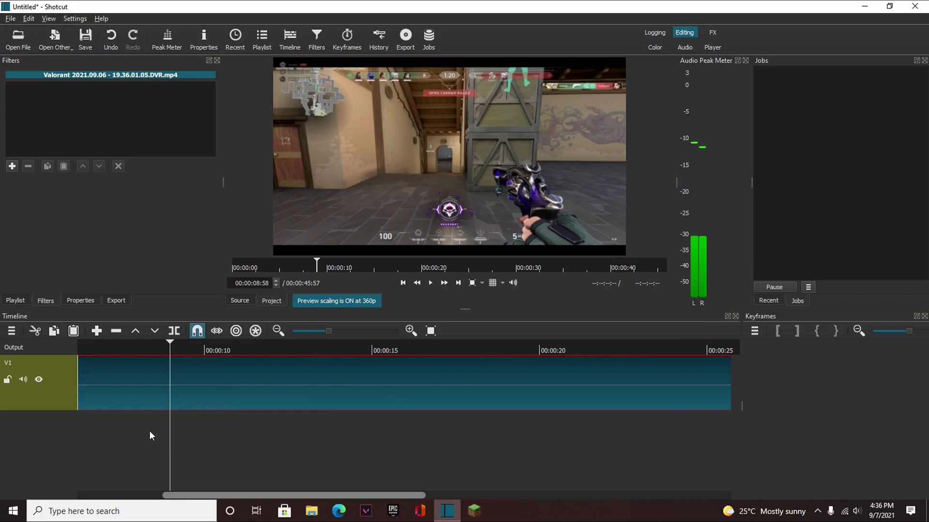
scroll(150, 431, left, 1)
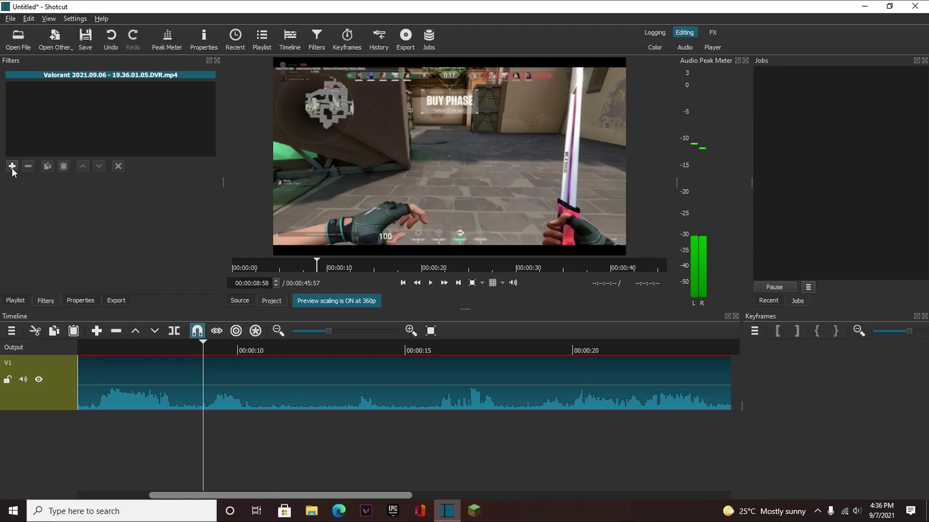
click(11, 166)
scroll(147, 199, down, 5)
scroll(147, 196, up, 1)
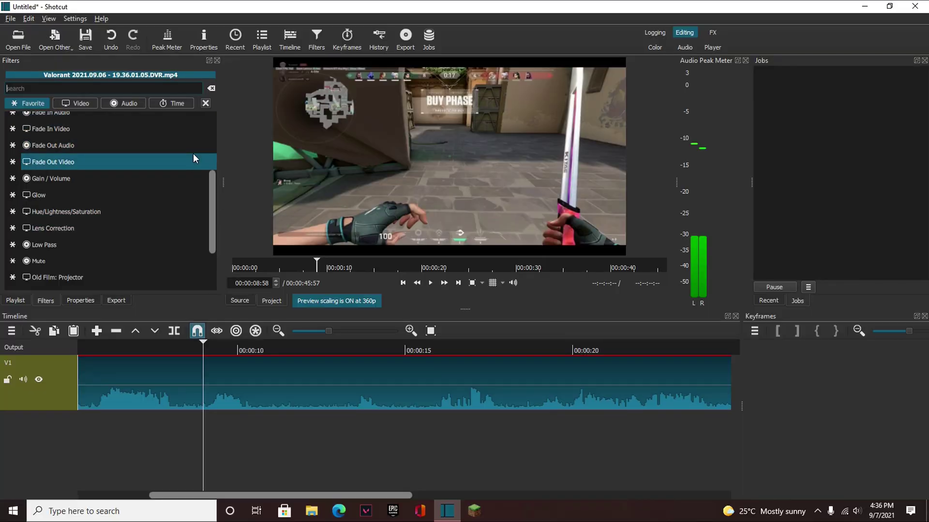
scroll(165, 211, up, 5)
scroll(117, 197, down, 3)
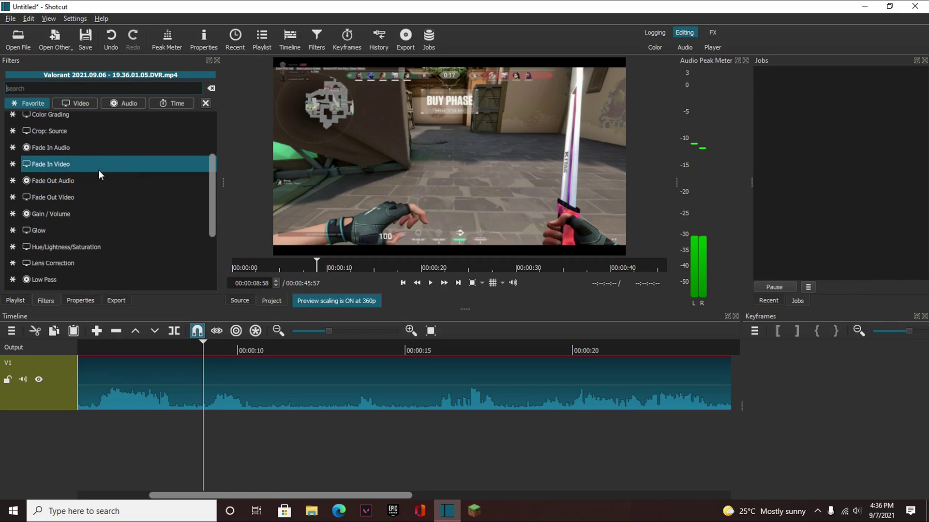
scroll(118, 184, down, 7)
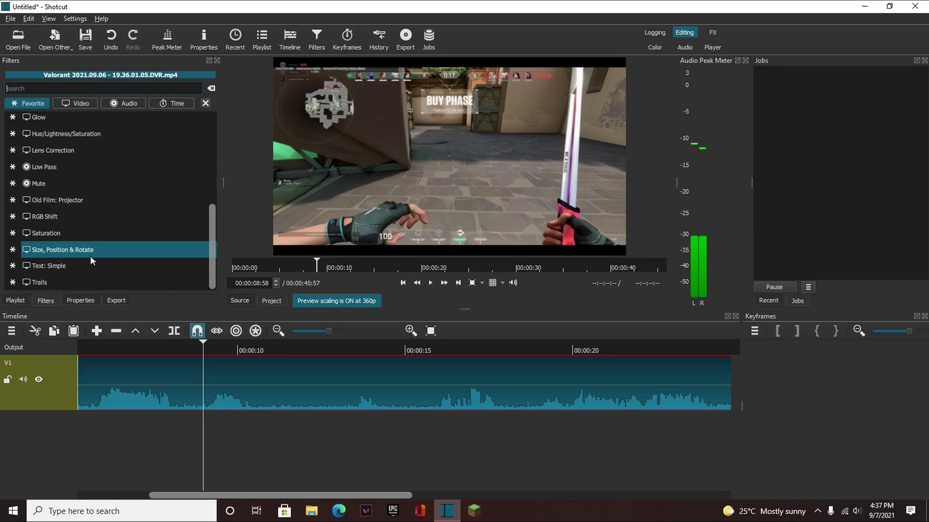
click(90, 257)
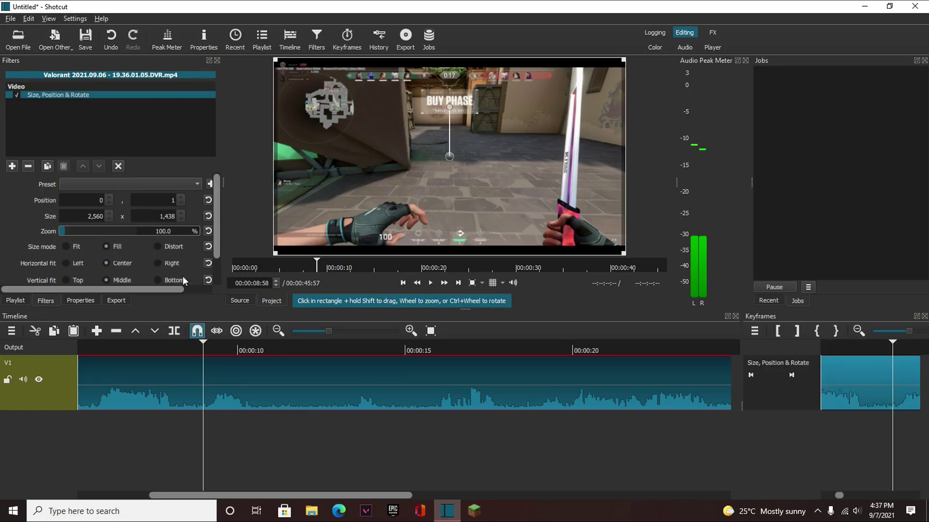
Enable keyframes for size and position at 00:00:08:58 and widen the keyframes area
drag(179, 289, 262, 282)
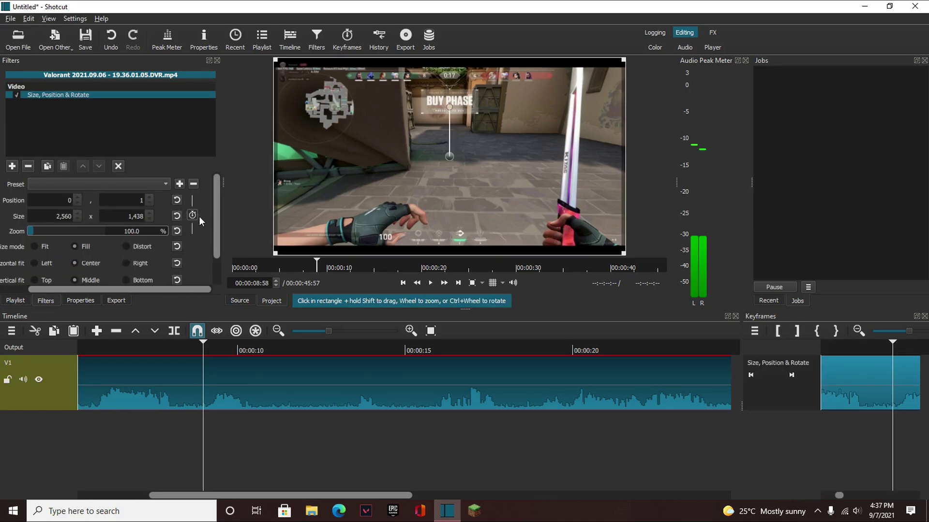
scroll(216, 215, down, 2)
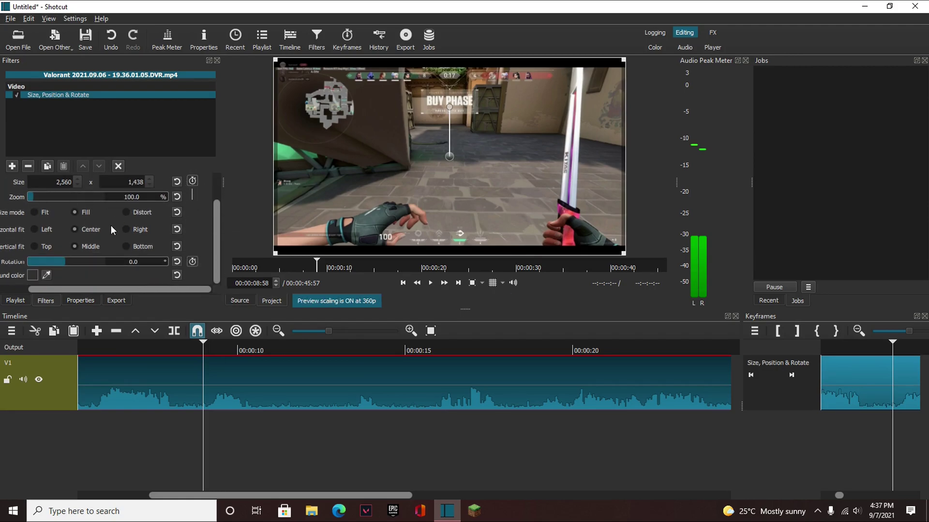
scroll(219, 185, up, 2)
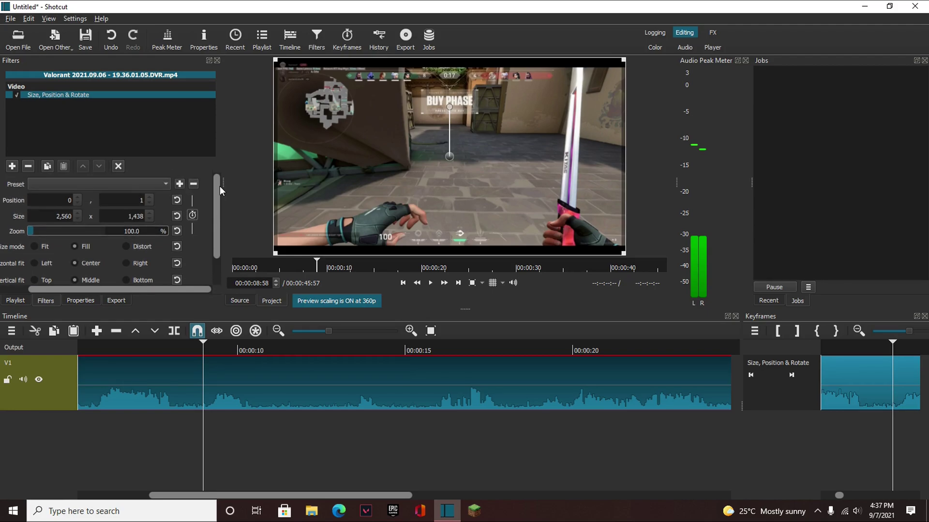
click(192, 216)
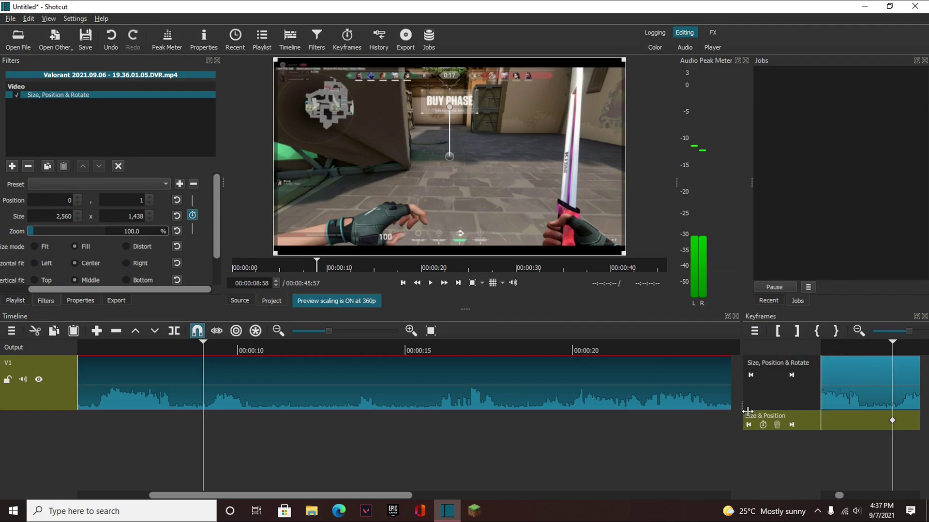
drag(747, 412, 719, 411)
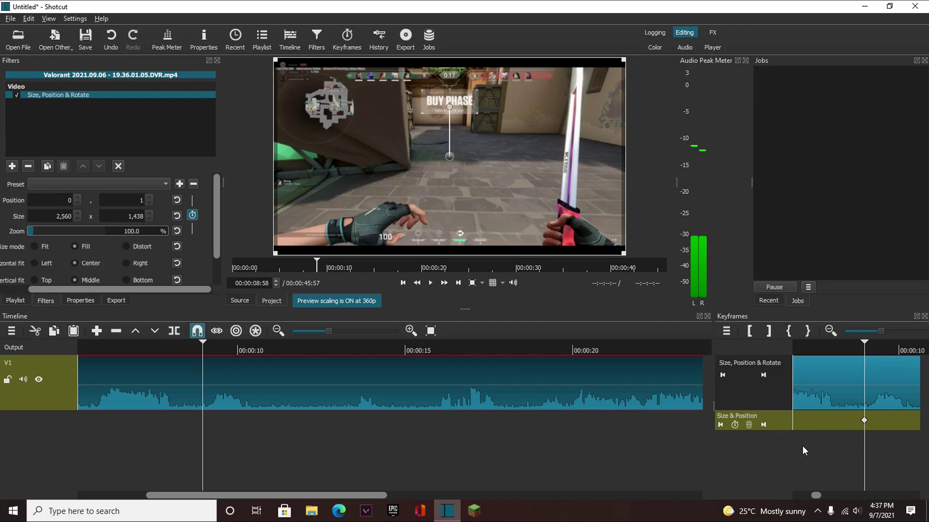
Play back the zoomed-in segment after the cut, stop, and return the playhead near that segment's start
key(l)
key(l)
key(l)
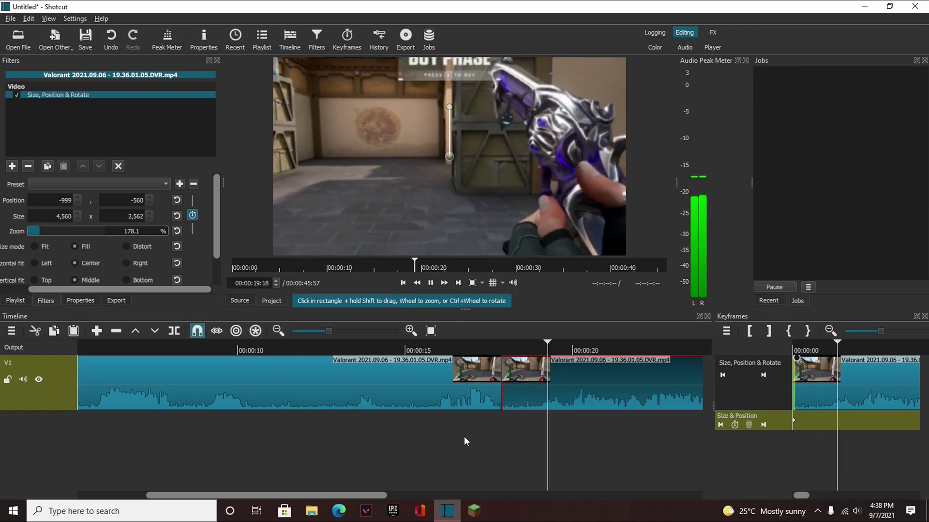
key(k)
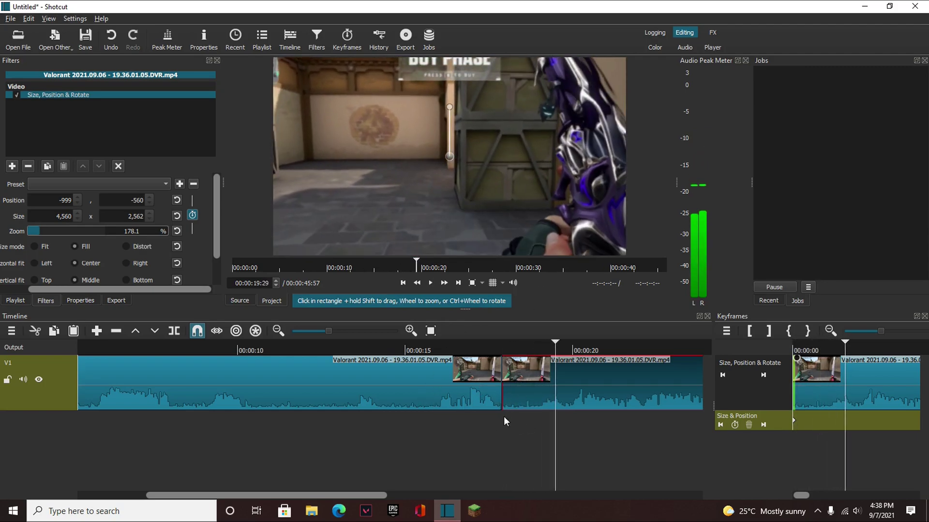
click(504, 450)
drag(506, 449, 510, 448)
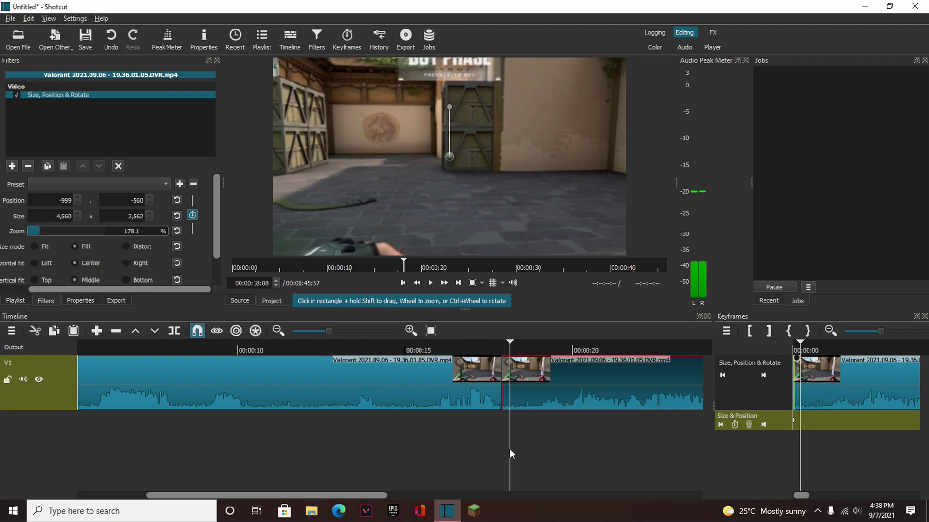
Split the clip before the existing cut at 00:00:15:38 and select the resulting short middle segment
mouse_move(427, 443)
mouse_down()
mouse_move(482, 441)
mouse_move(417, 440)
mouse_move(433, 430)
mouse_move(426, 431)
mouse_up()
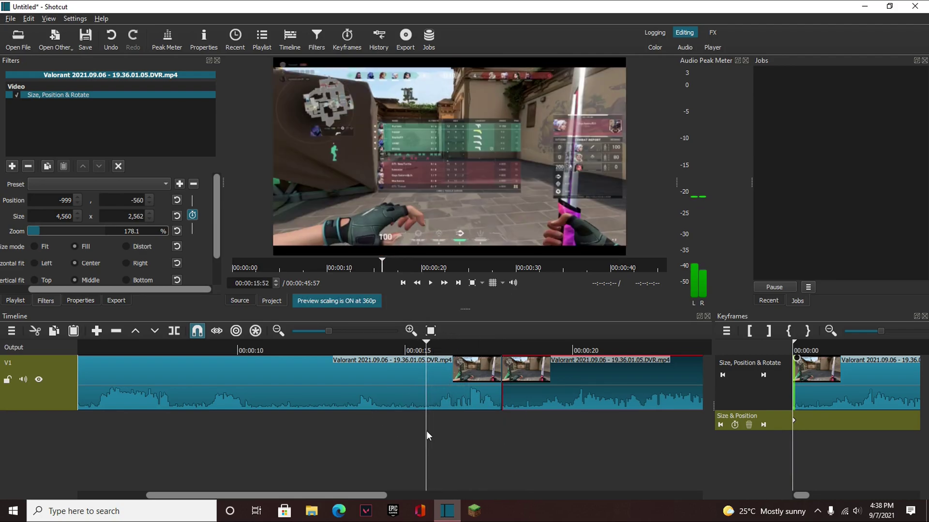
click(486, 406)
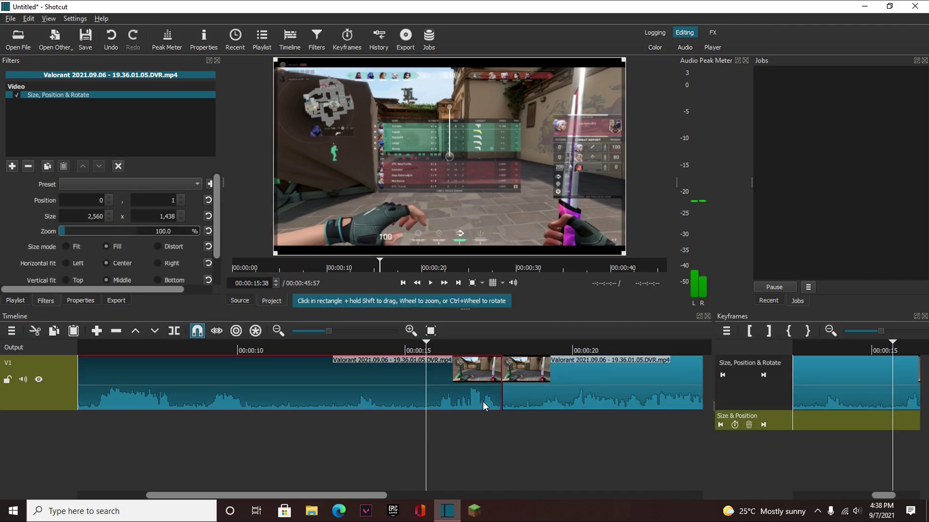
key(s)
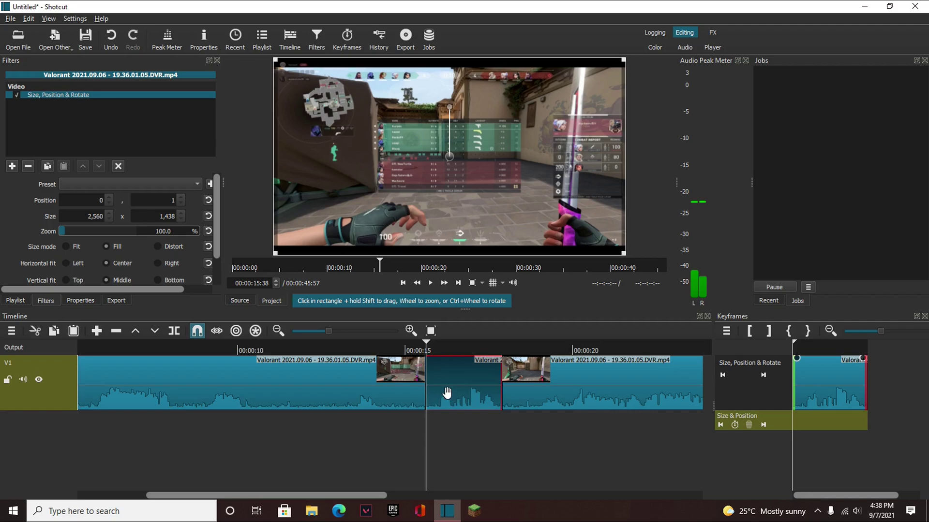
click(465, 401)
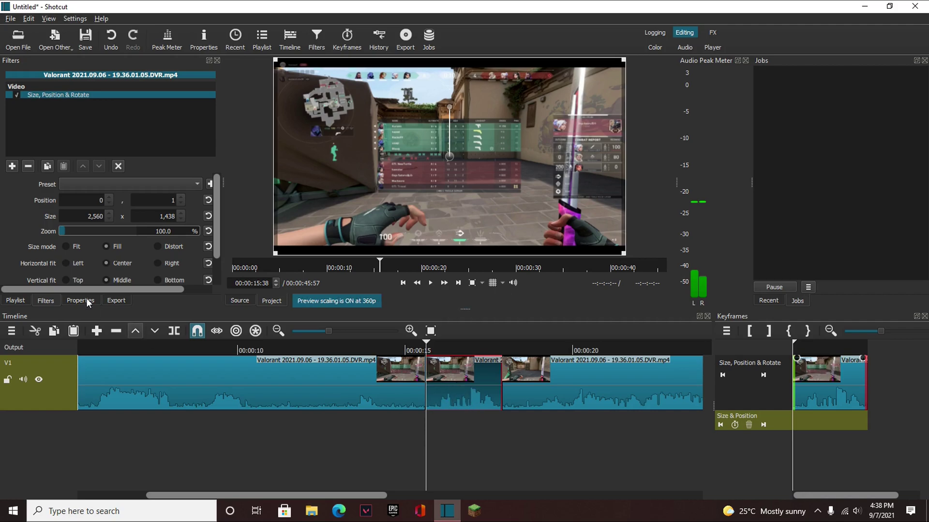
drag(122, 289, 159, 289)
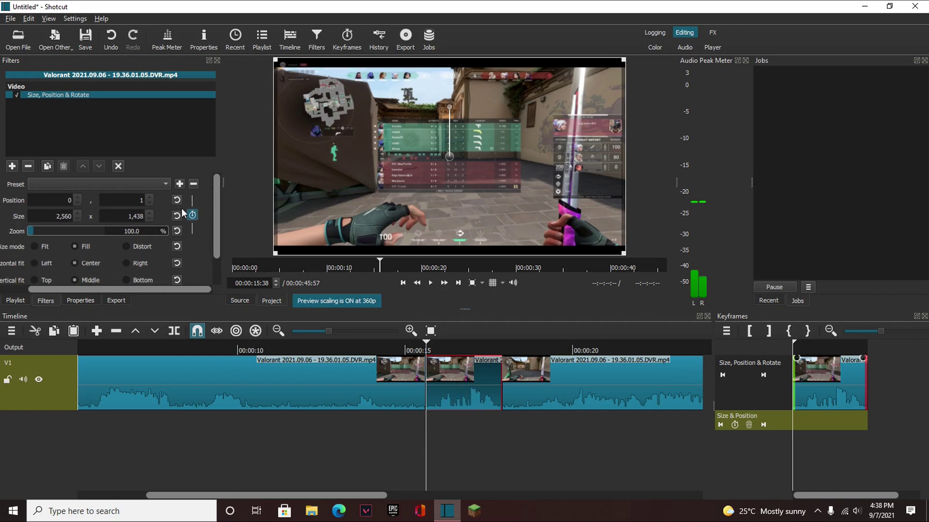
click(195, 215)
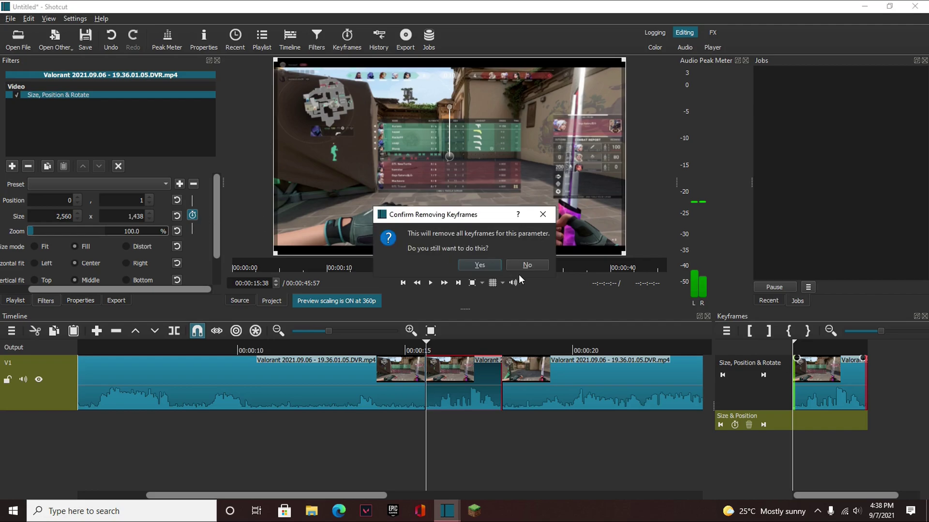
key(Escape)
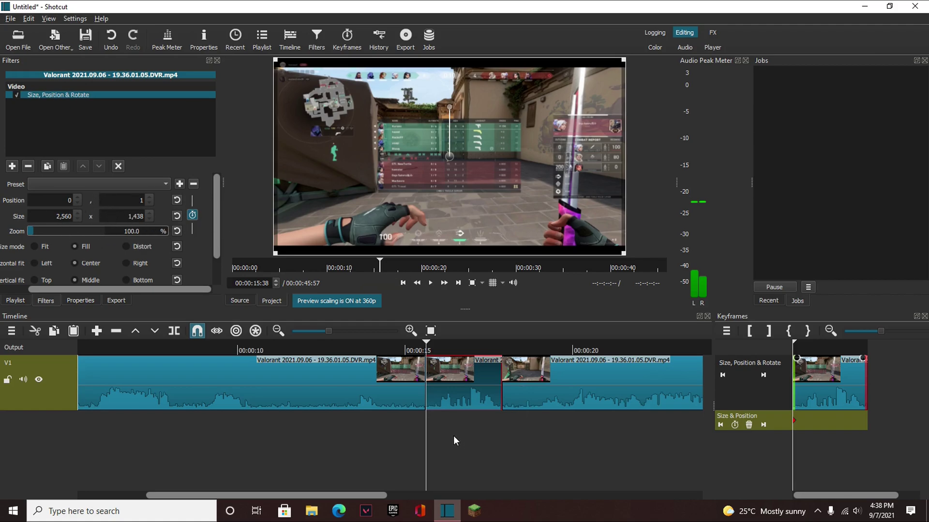
At the end of the middle segment, set the Size, Position & Rotate size to 4560 x 2562
drag(459, 436, 499, 430)
click(458, 283)
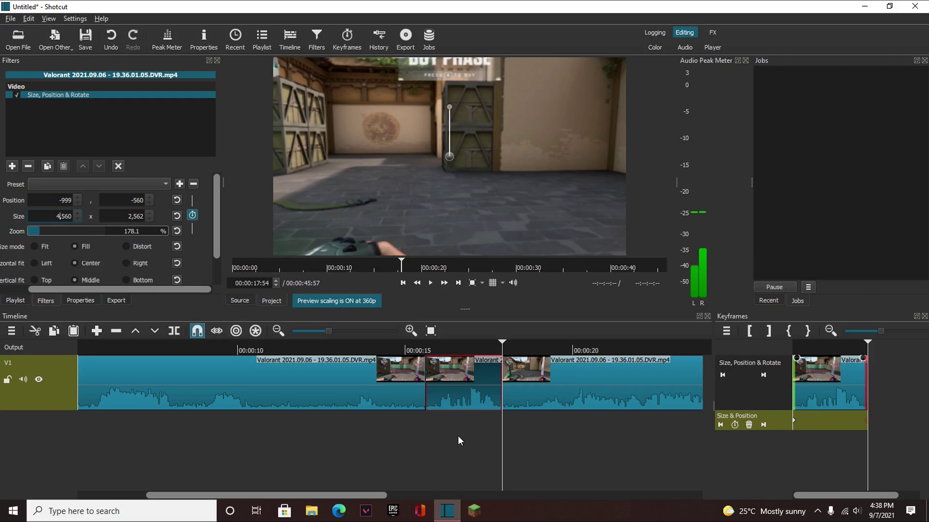
Play the timeline from before the middle segment to preview its zoom-in animation
click(392, 432)
key(space)
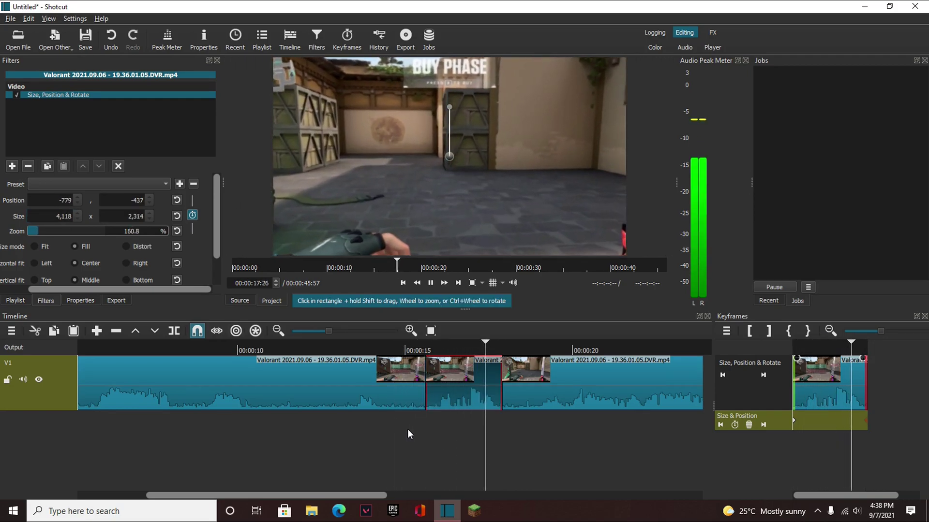
key(space)
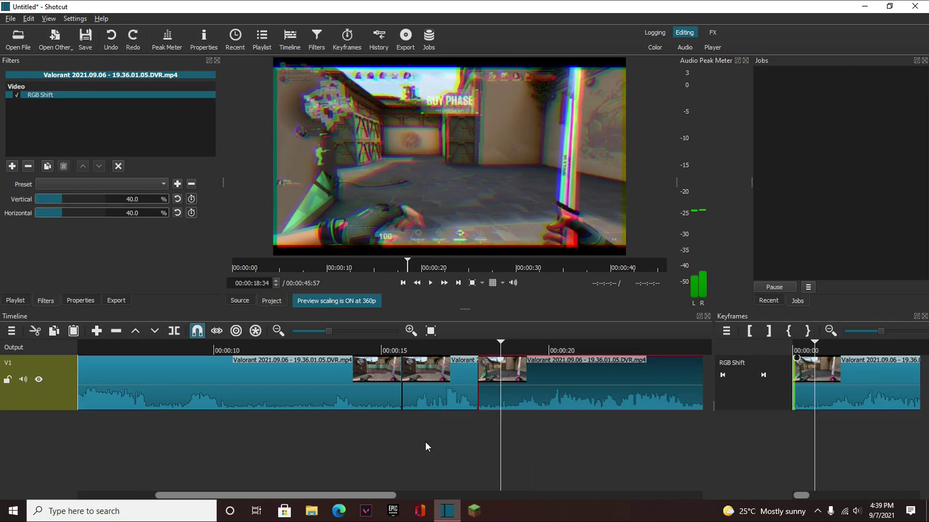
Preview the transition from the middle segment into the segment with the RGB Shift filter
click(469, 442)
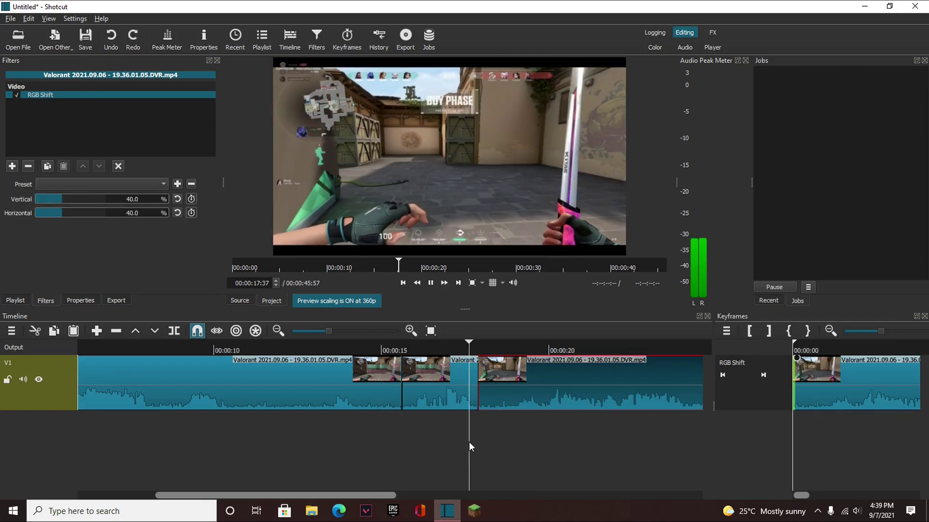
click(450, 452)
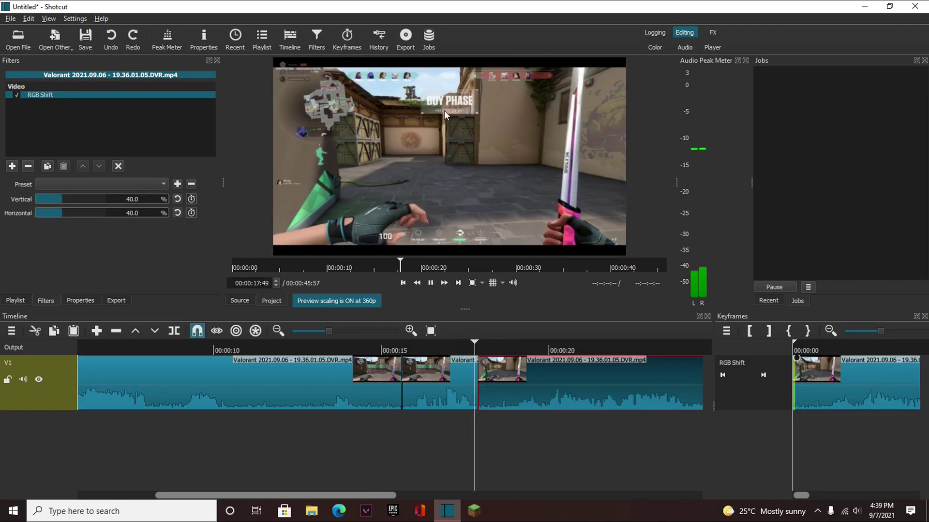
click(433, 442)
Add the RGB Shift filter to the short middle segment
click(446, 401)
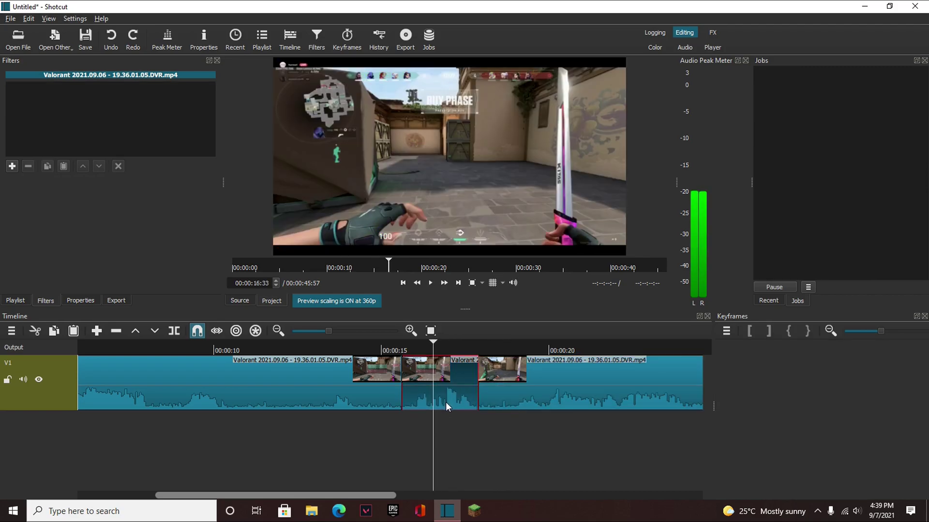
click(12, 166)
text(rgb)
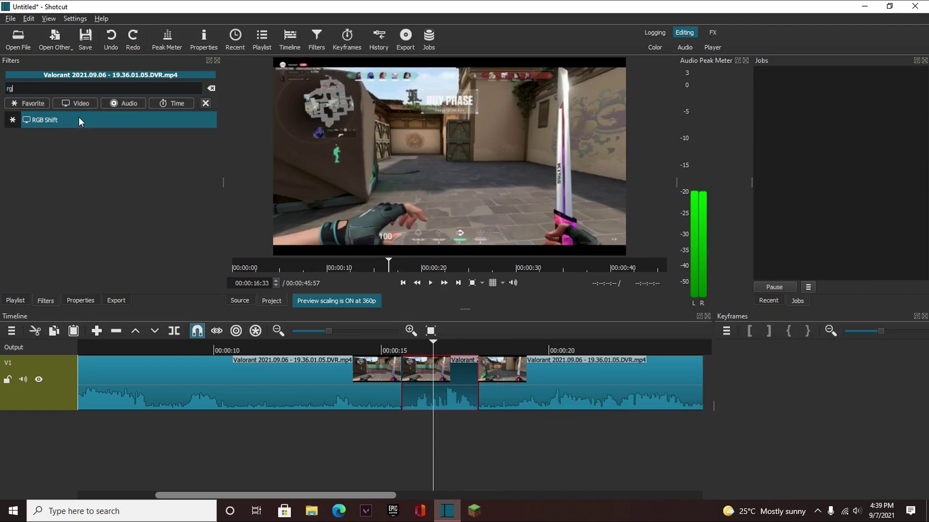
click(78, 119)
Enable keyframes for RGB Shift's Vertical and Horizontal values at the middle segment's start, 00:00:15:38
click(403, 284)
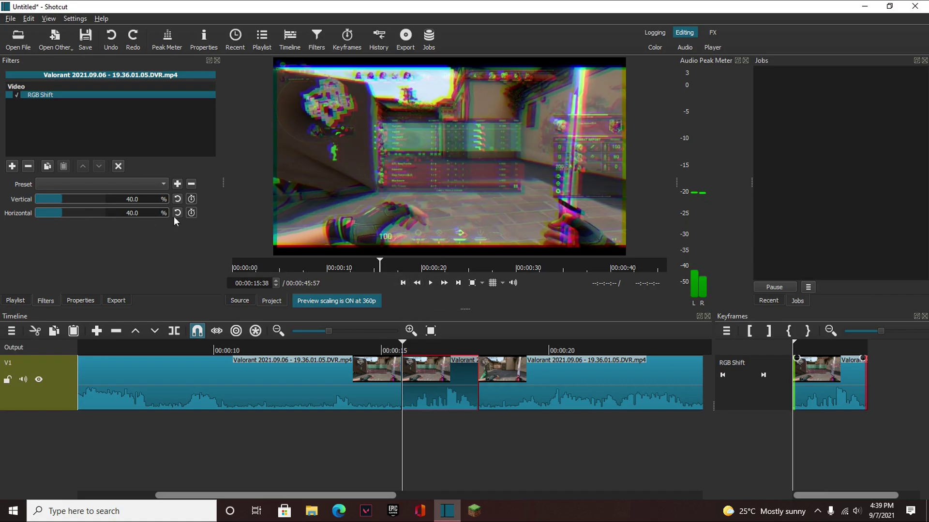
click(192, 199)
click(192, 213)
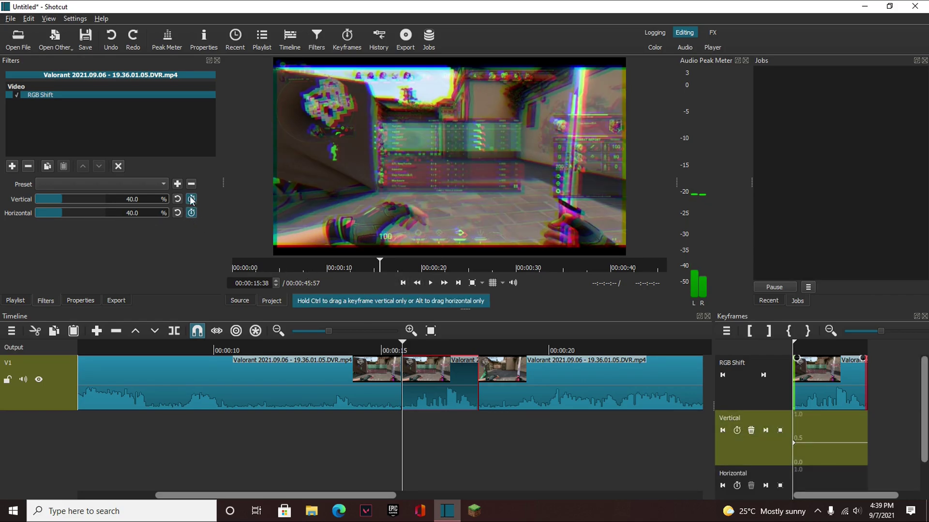
click(924, 461)
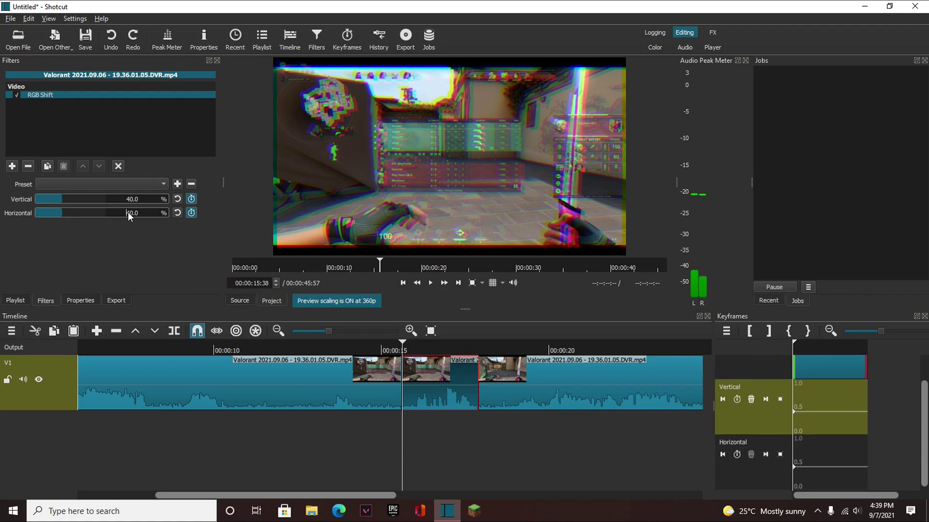
Set RGB Shift's Horizontal and Vertical values to 50% at the middle segment's start
text(5)
double_click(130, 199)
text(50)
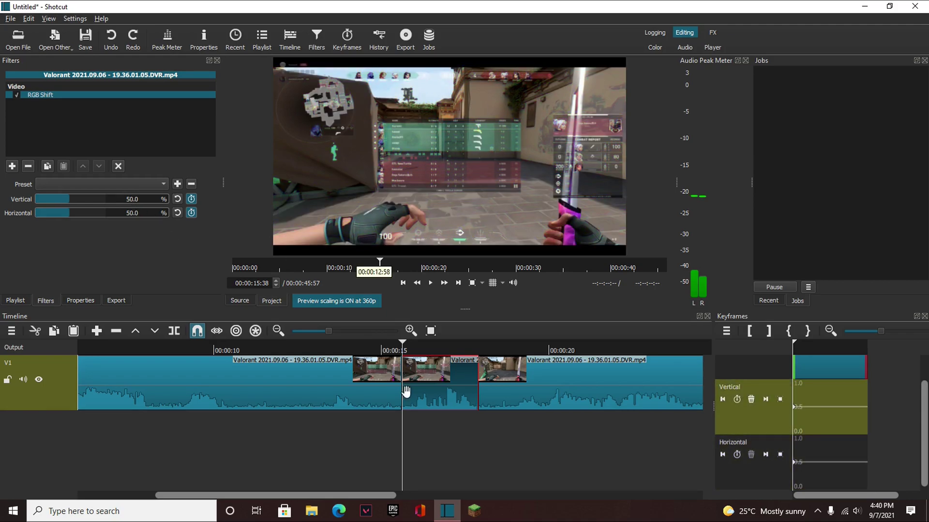
Keyframe RGB Shift's Vertical and Horizontal values at 40% at the middle segment's end, 00:00:17:54
click(462, 430)
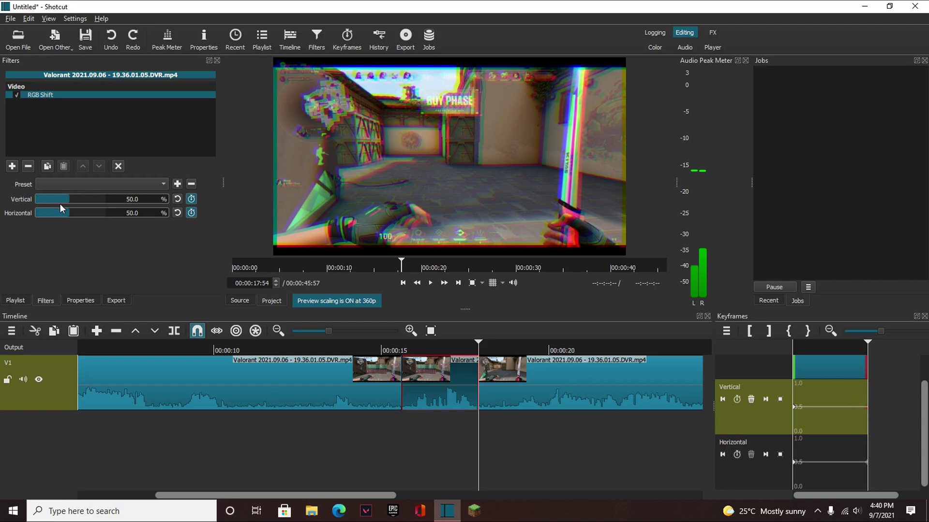
drag(67, 199, 65, 201)
text(40)
text(40)
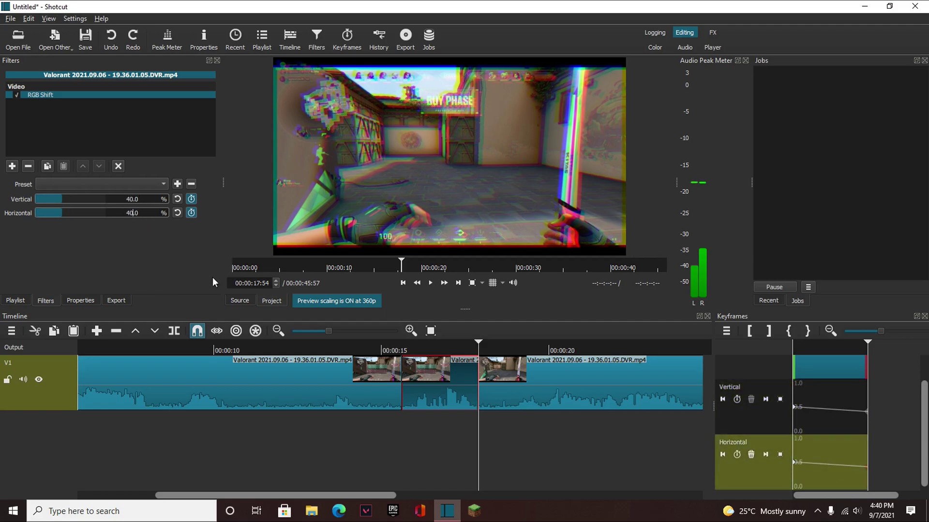
Play the timeline from before the middle segment to preview its animated RGB Shift transition, and return the playhead to about 00:00:14:55
click(375, 440)
key(space)
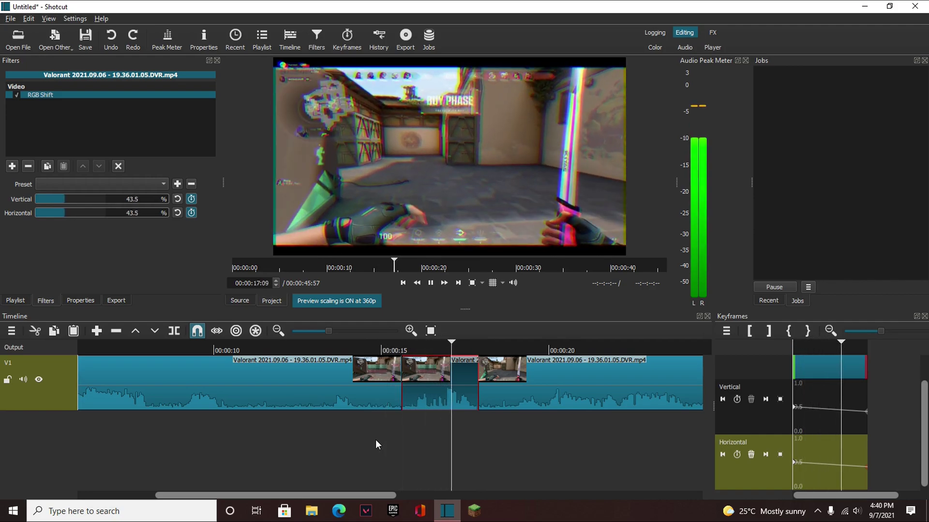
key(space)
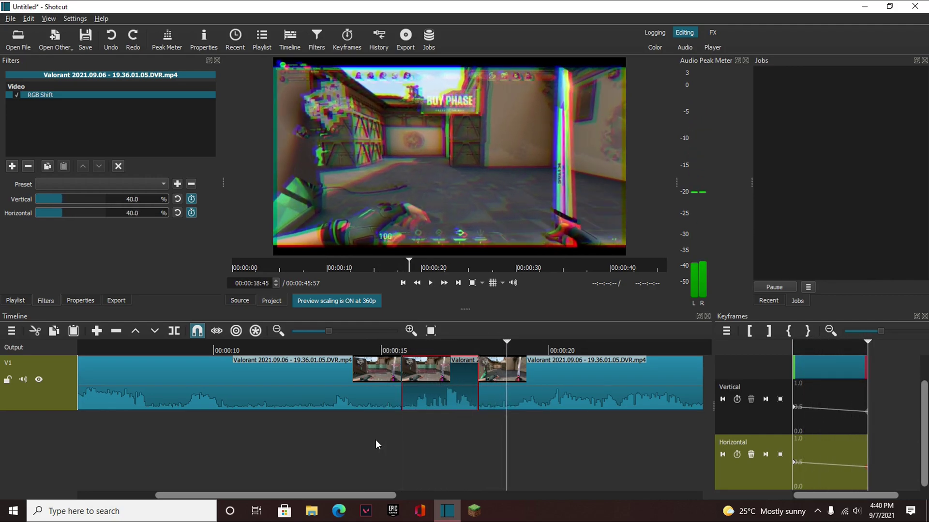
click(379, 437)
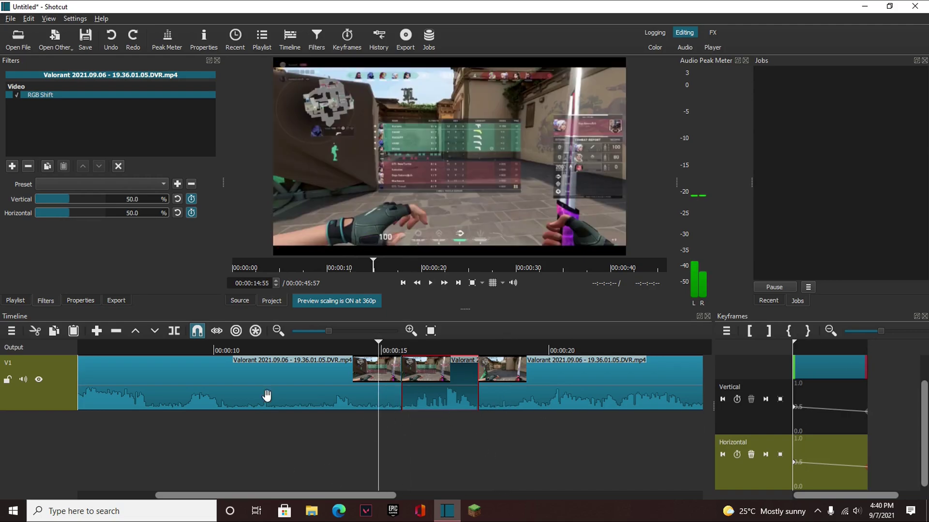
Remove the RGB Shift filter from the middle segment and from the last segment
click(25, 167)
click(560, 414)
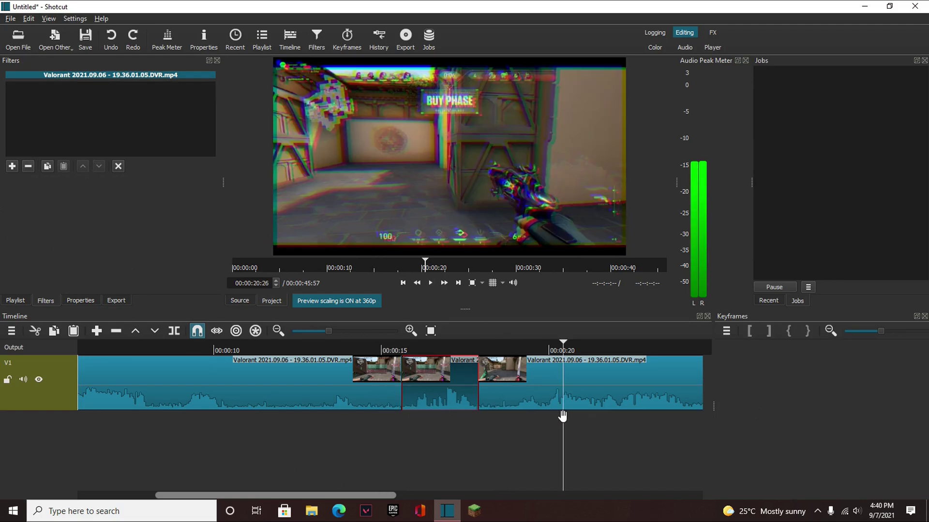
click(531, 407)
click(29, 166)
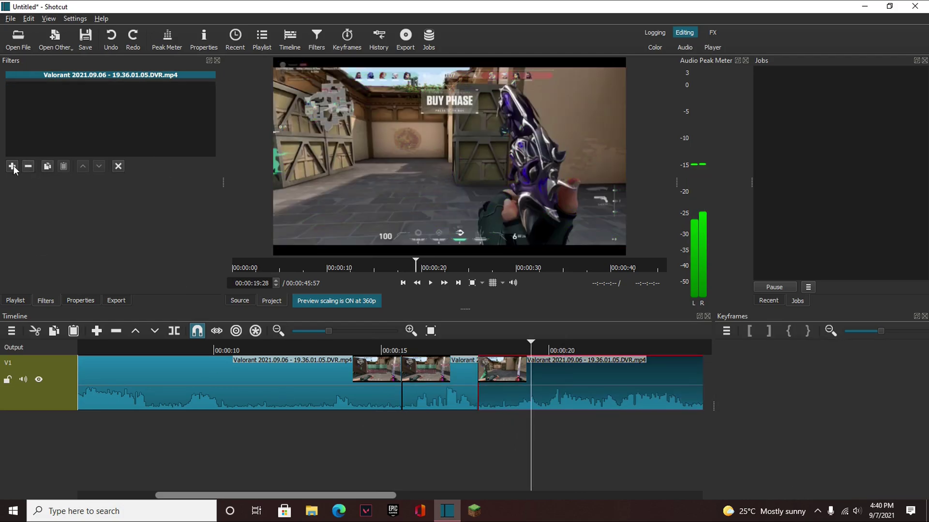
Try the Fade Out Video filter and the Blur: Box filter in turn on the last segment to check for keyframe controls
click(12, 166)
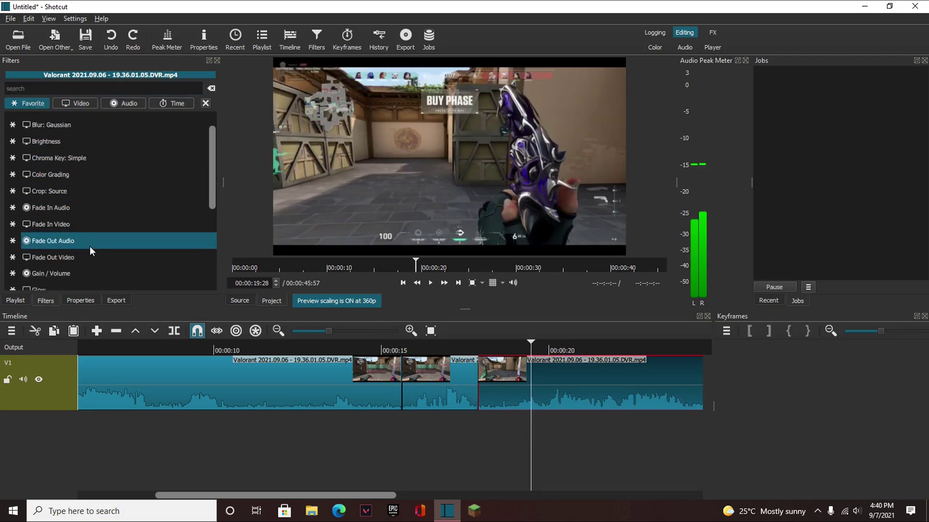
scroll(106, 243, down, 3)
click(77, 144)
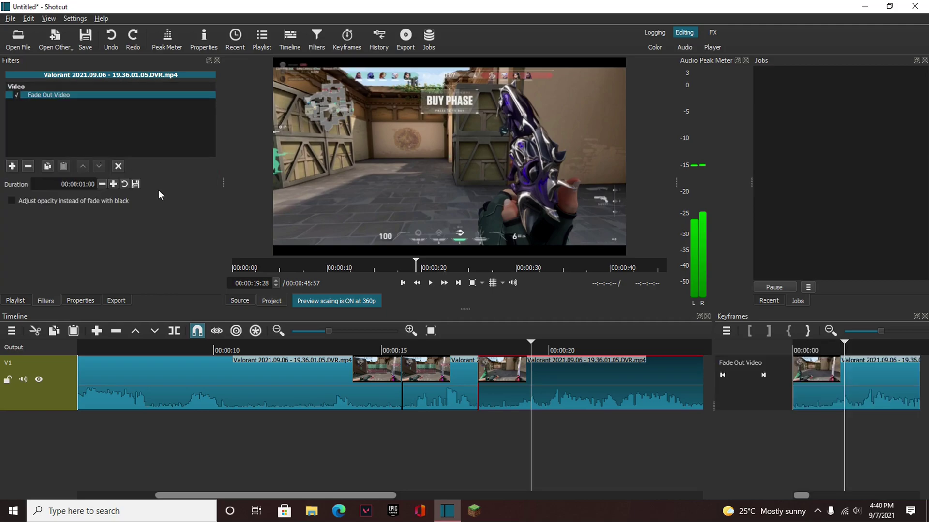
click(12, 165)
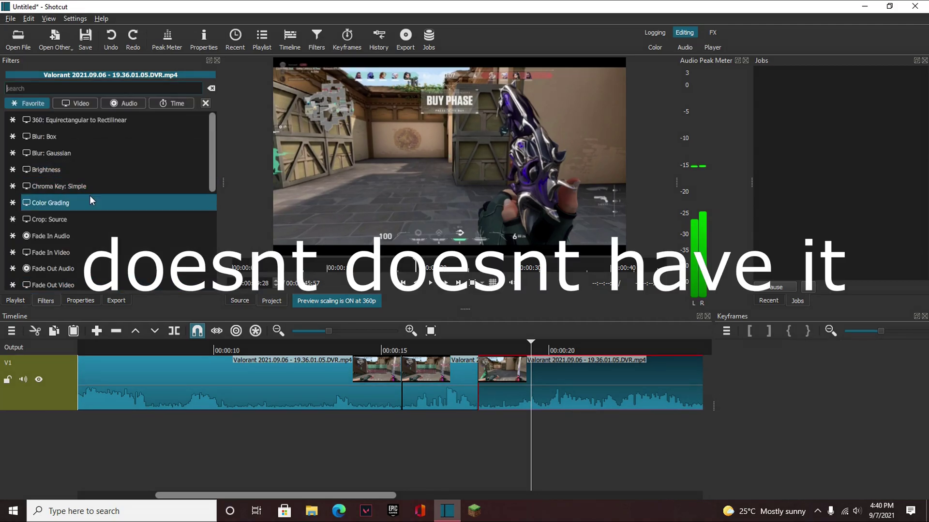
click(58, 137)
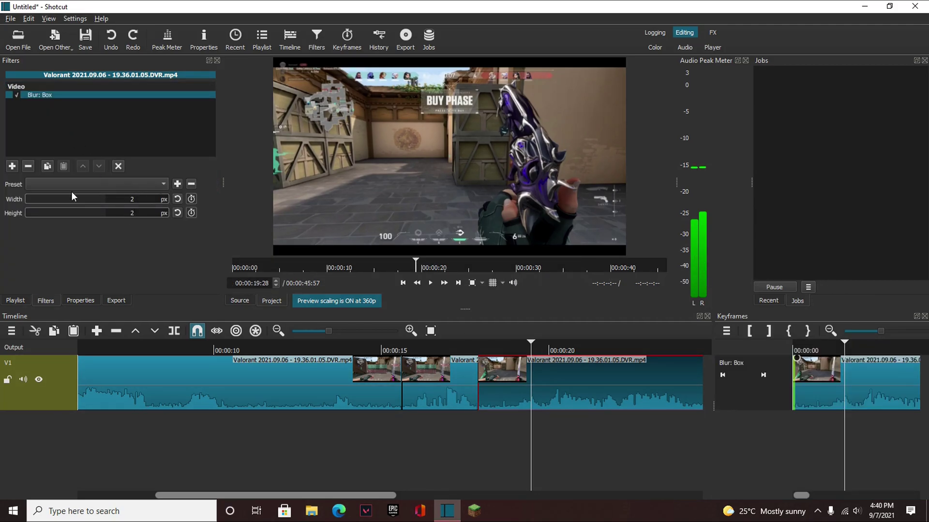
Swap Blur: Box for the Old Film: Projector filter on the last segment to check its settings
click(12, 165)
scroll(57, 161, down, 6)
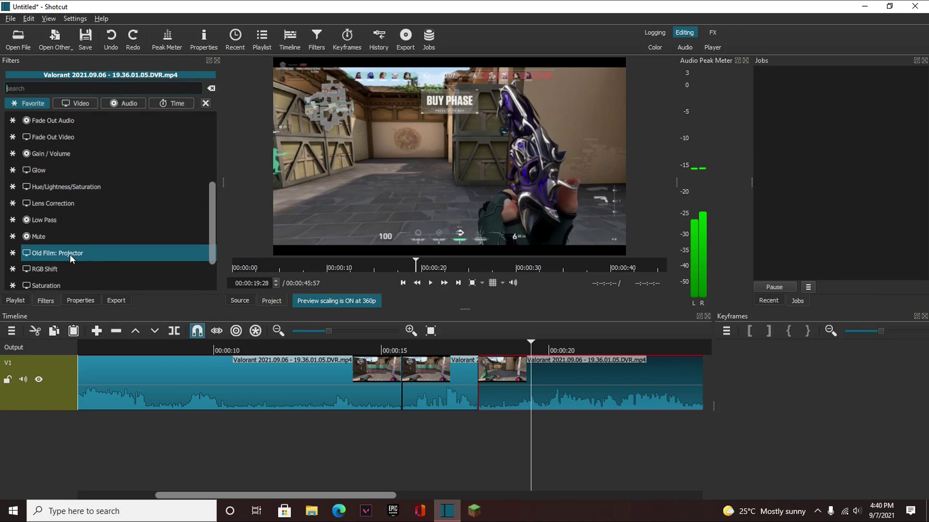
click(107, 251)
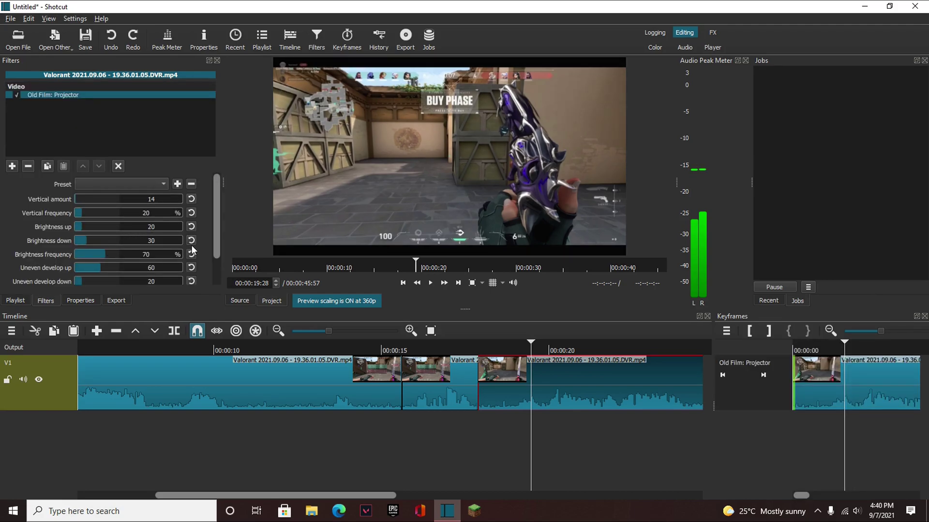
Try the Text: Simple filter in place of Old Film: Projector, inspect its position and size settings, and remove it
click(12, 166)
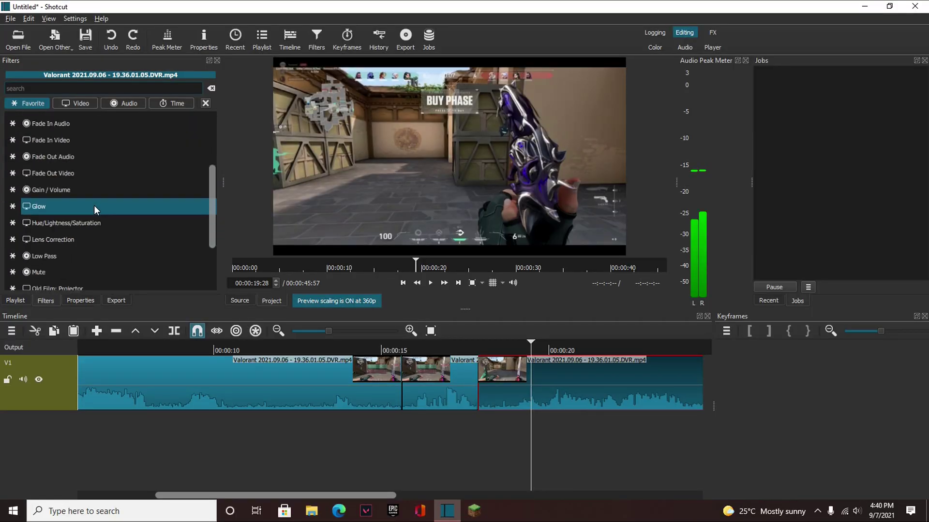
scroll(95, 208, down, 2)
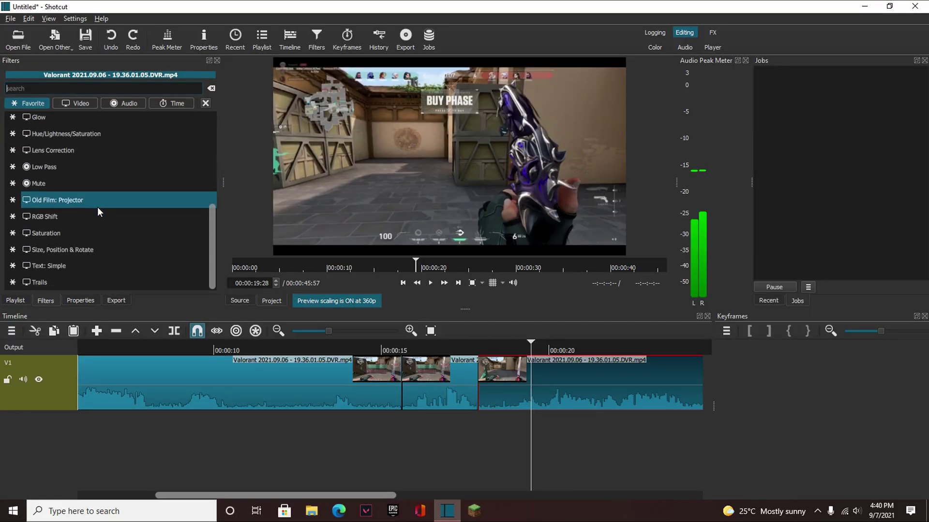
click(68, 271)
scroll(217, 278, down, 5)
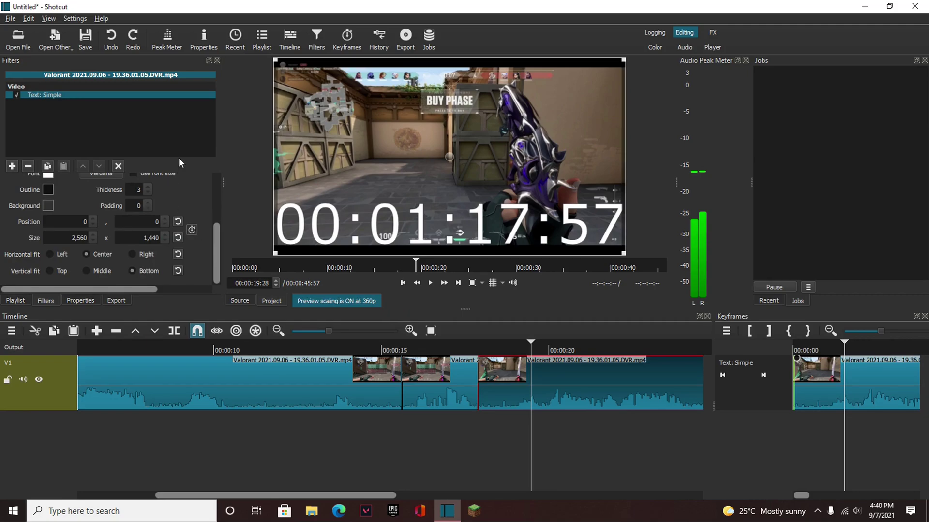
click(29, 166)
Add the Chroma Key: Simple filter to the last segment to check for keyframe controls
click(12, 165)
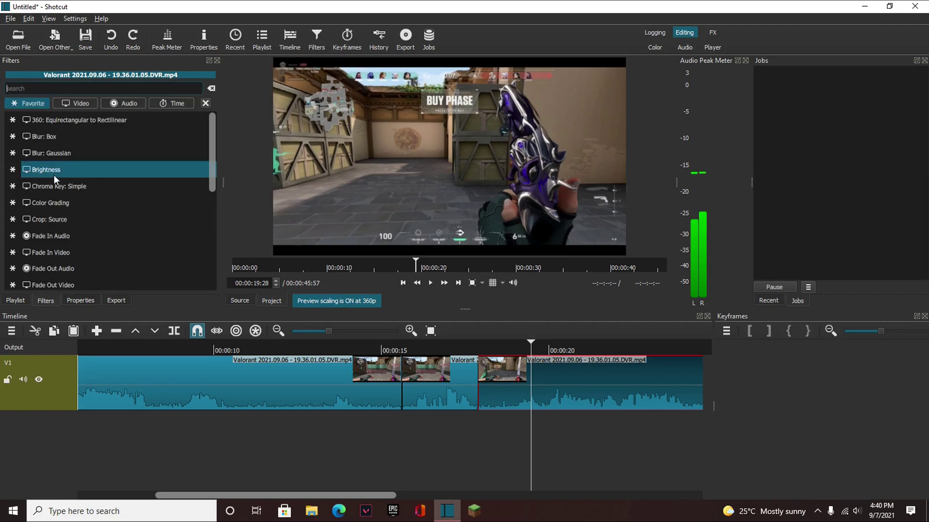
click(94, 184)
Browse the full list of video filters, remove Chroma Key: Simple from the last segment, and reopen the favorite filters
click(12, 167)
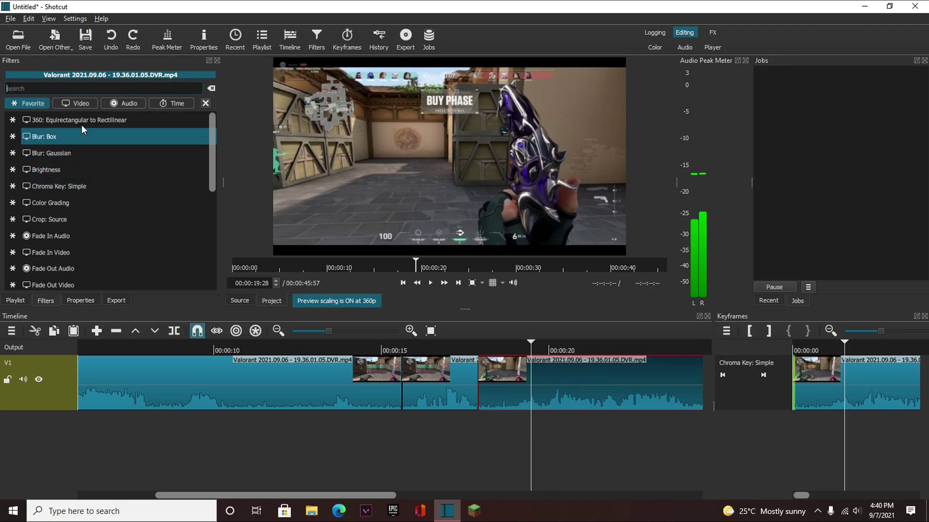
scroll(167, 209, down, 8)
scroll(179, 205, down, 10)
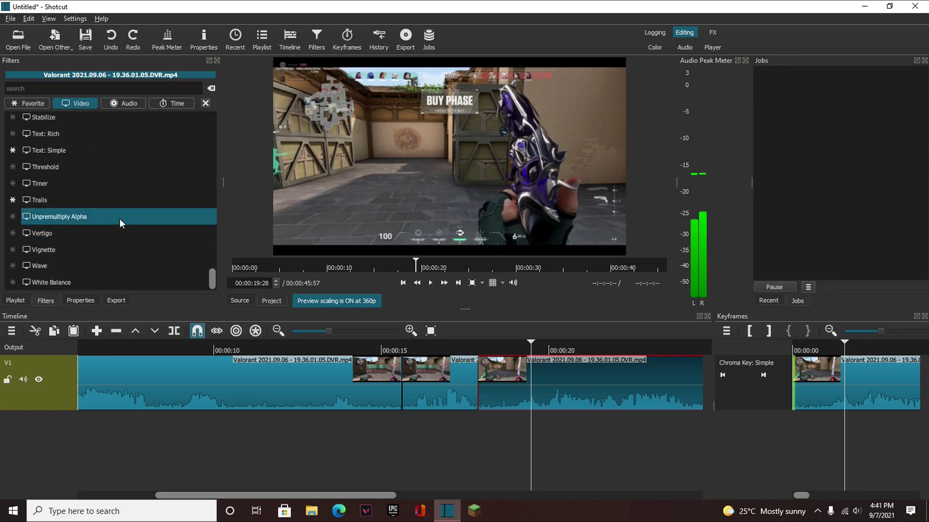
scroll(183, 179, up, 20)
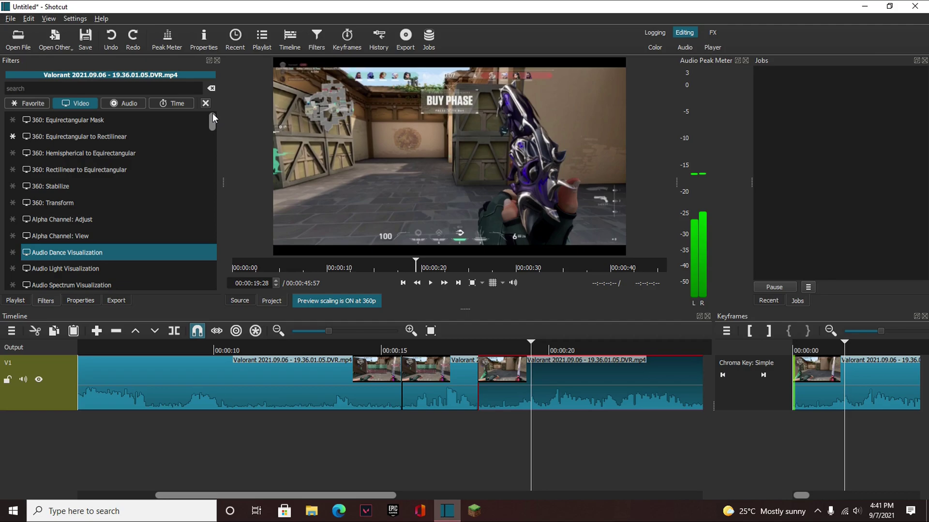
click(446, 190)
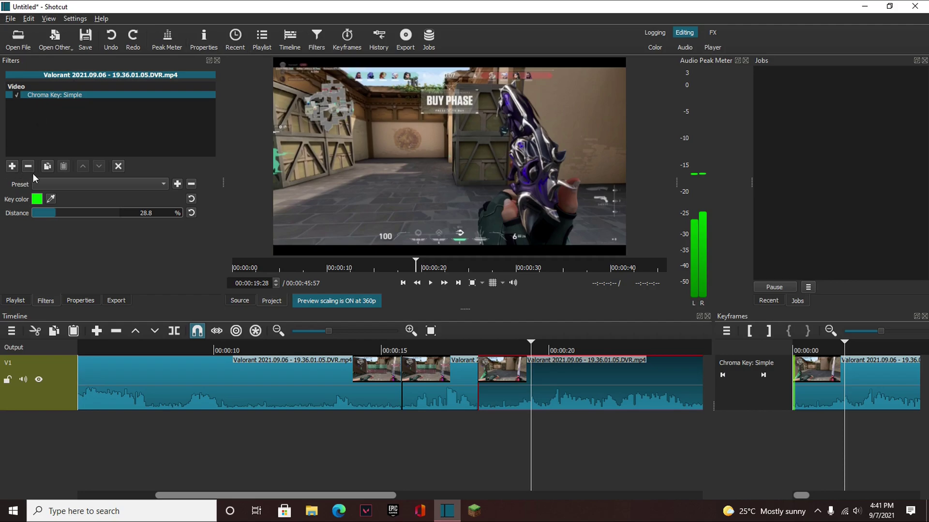
click(15, 166)
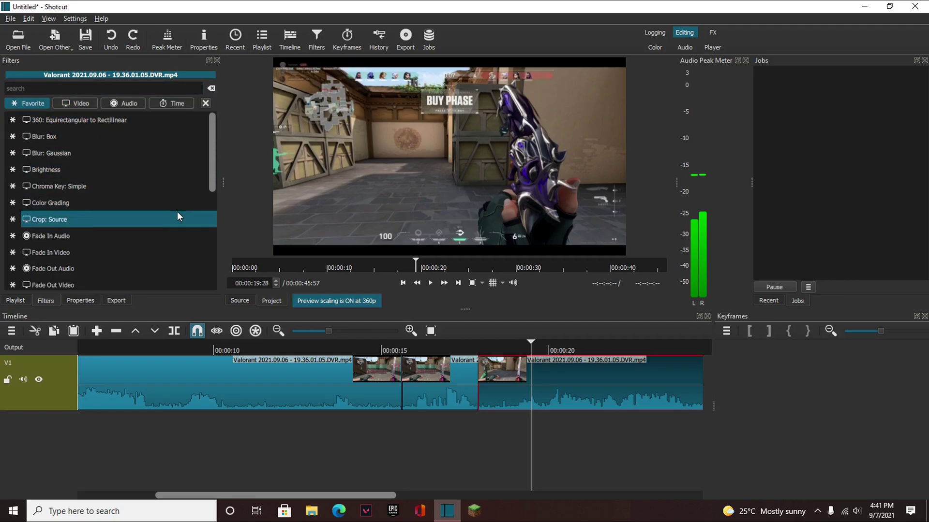